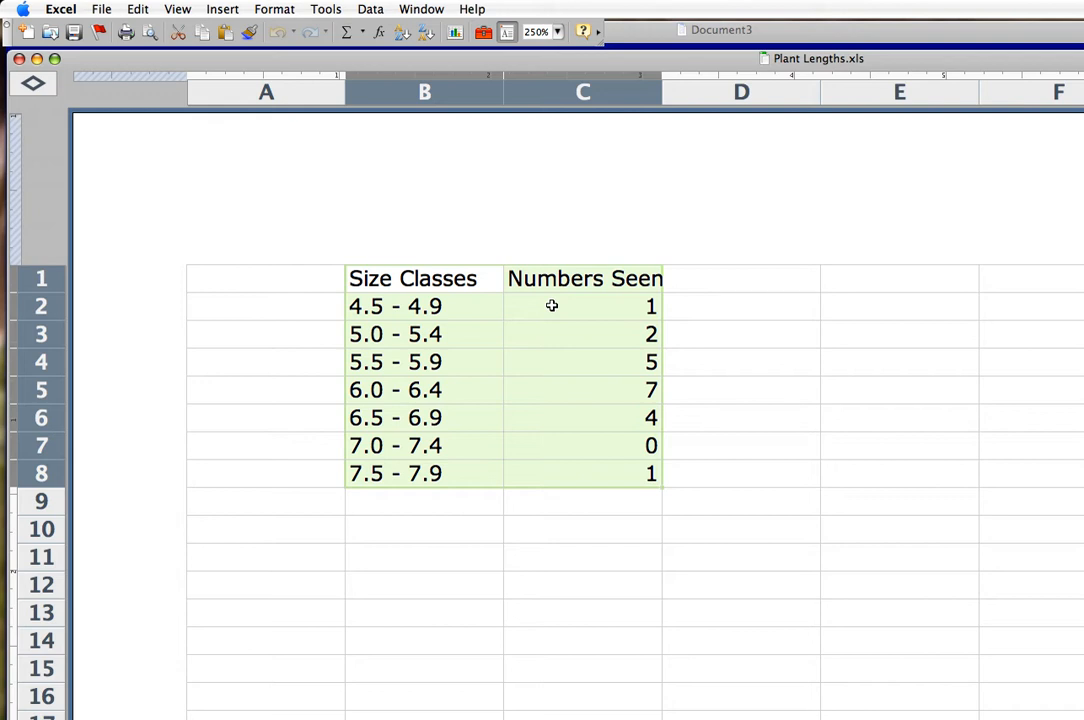
Step: Review the size classes in column B and the matching Numbers Seen values in column C
click(447, 502)
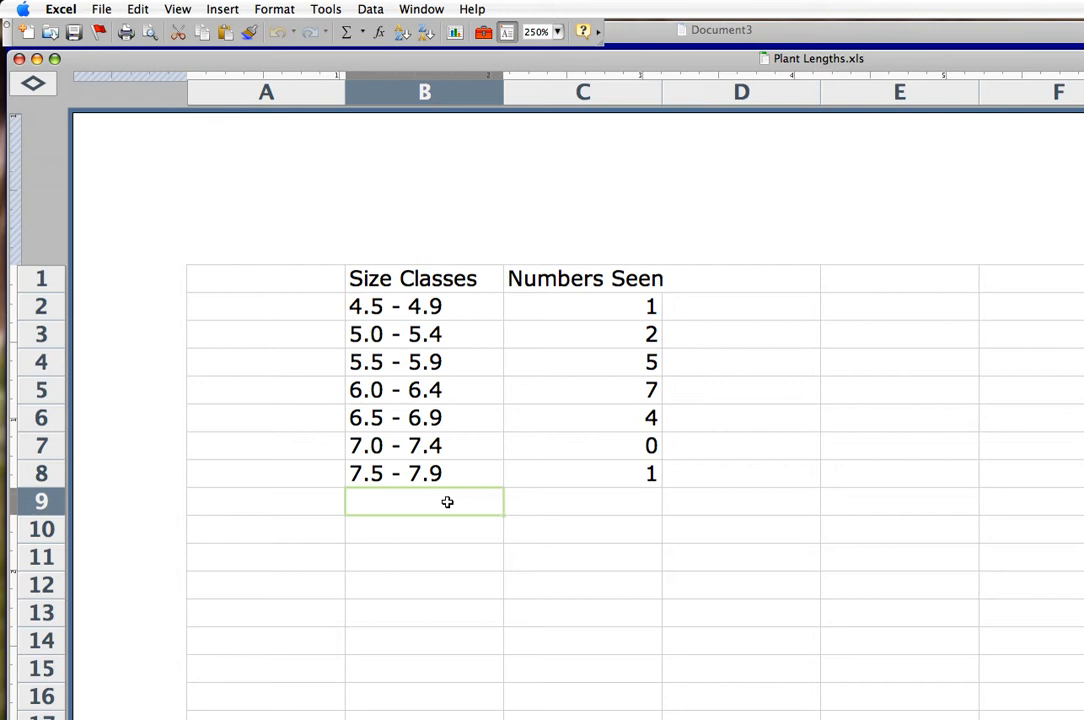
drag(453, 279, 431, 473)
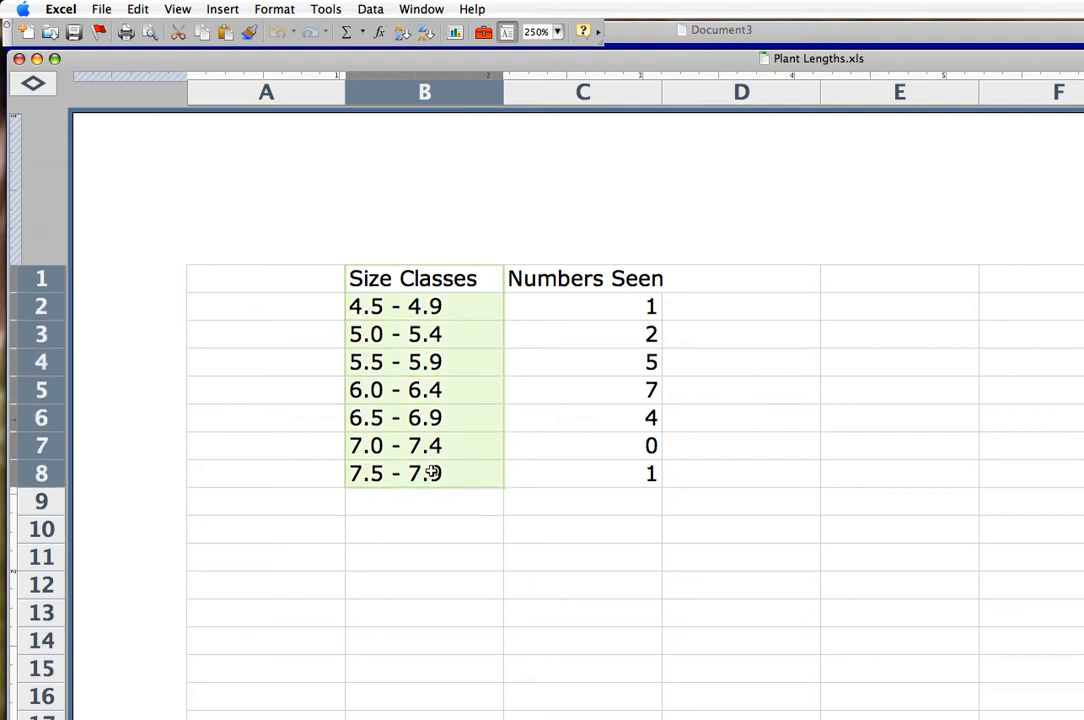
drag(576, 278, 557, 457)
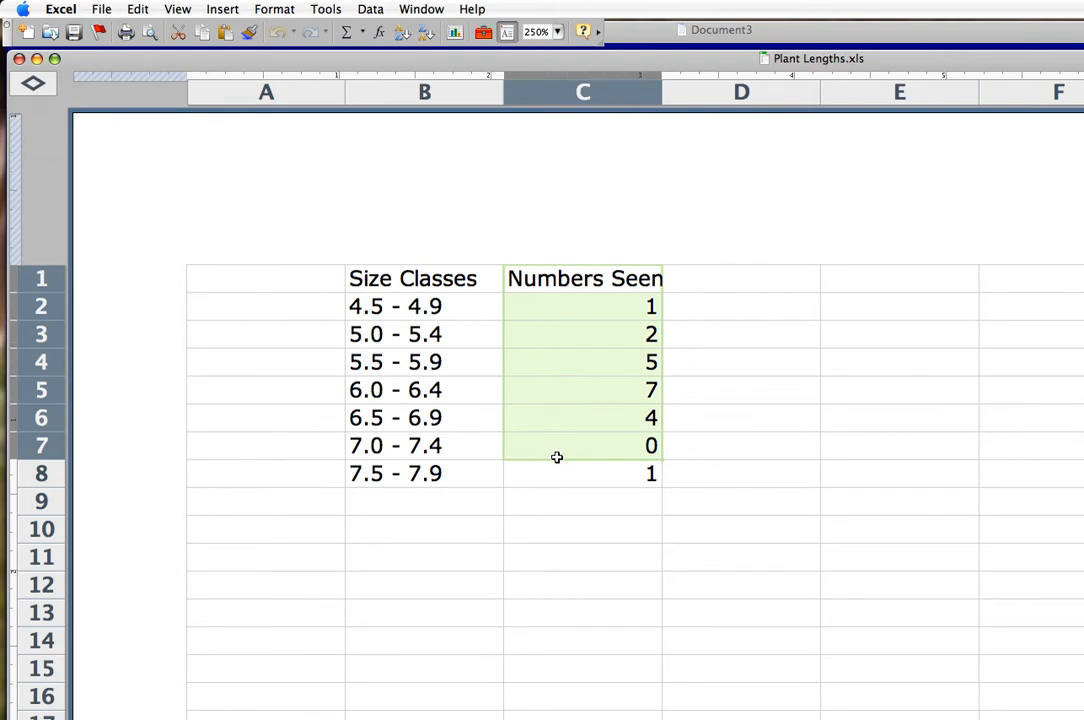
click(557, 467)
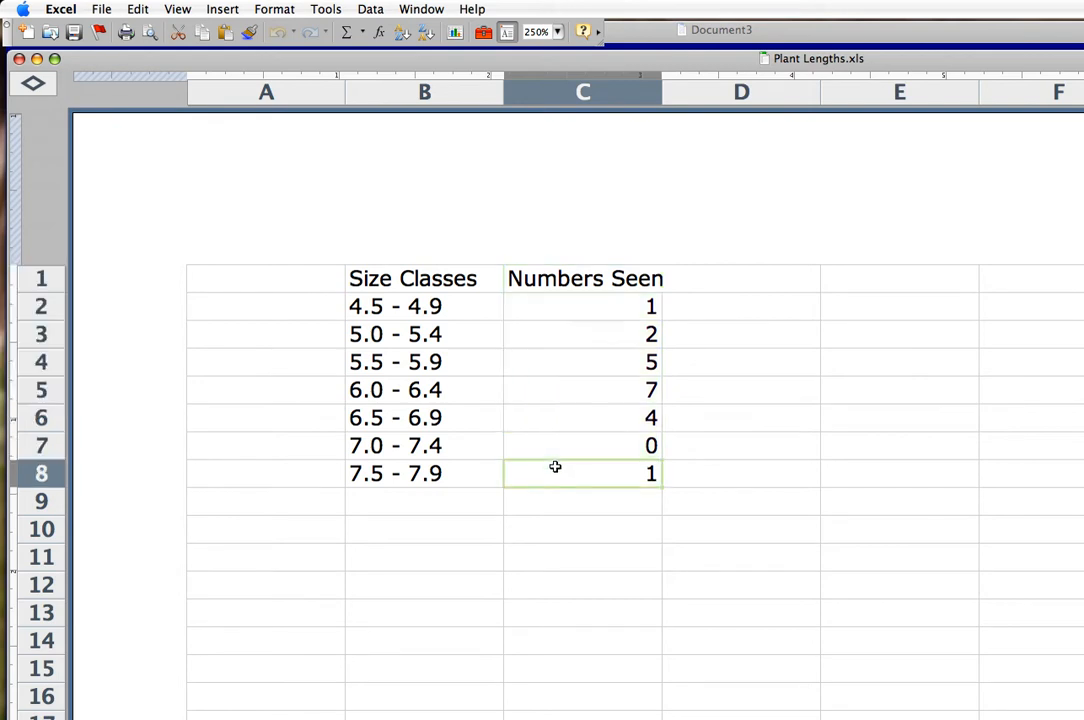
click(399, 286)
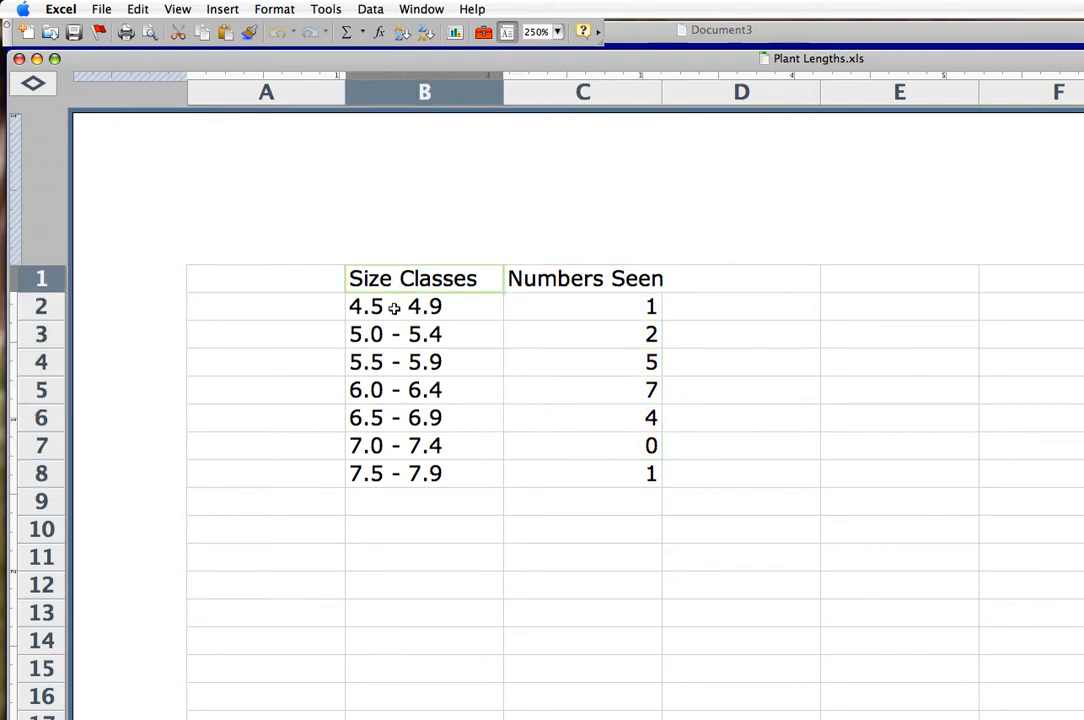
click(394, 307)
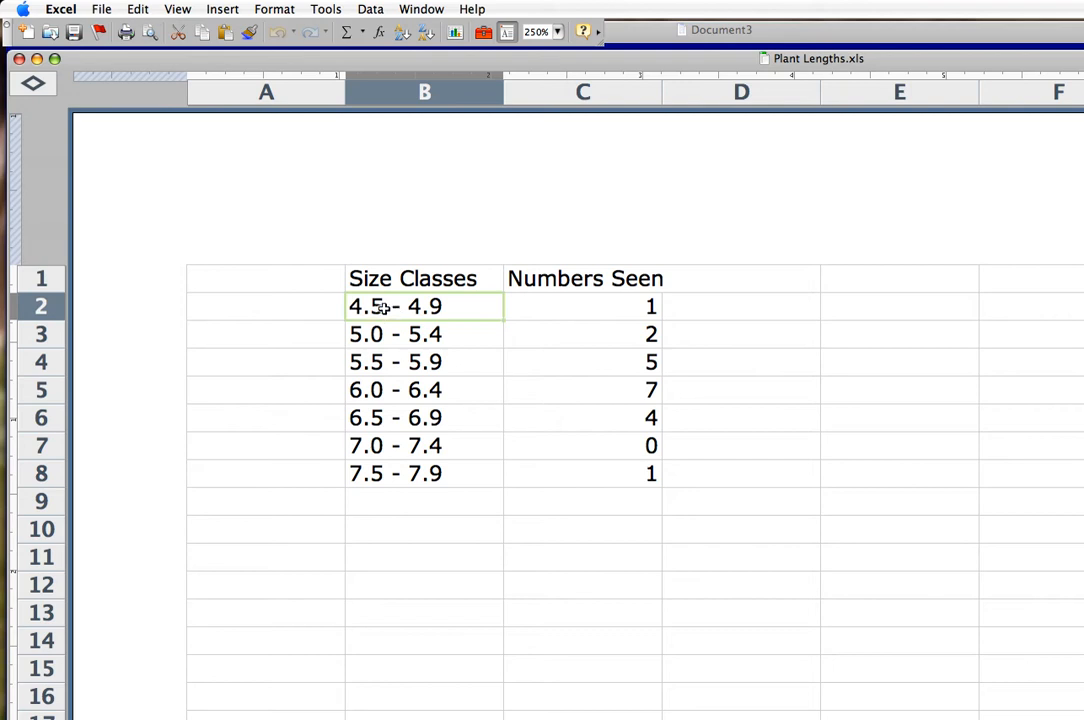
click(560, 302)
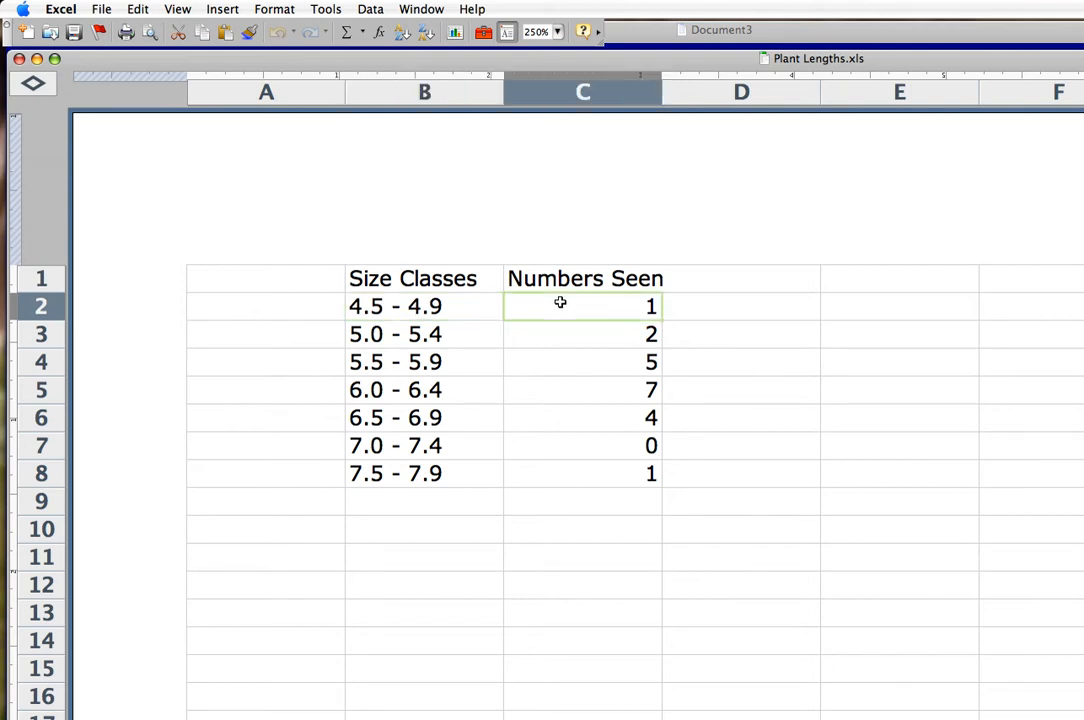
click(384, 335)
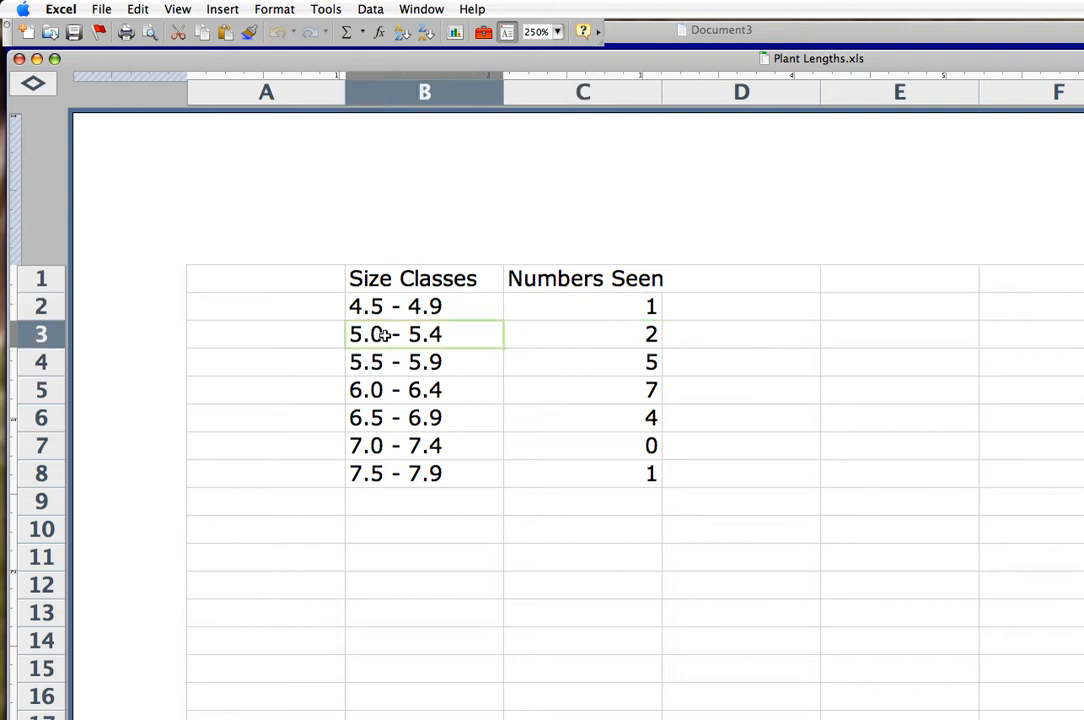
click(630, 337)
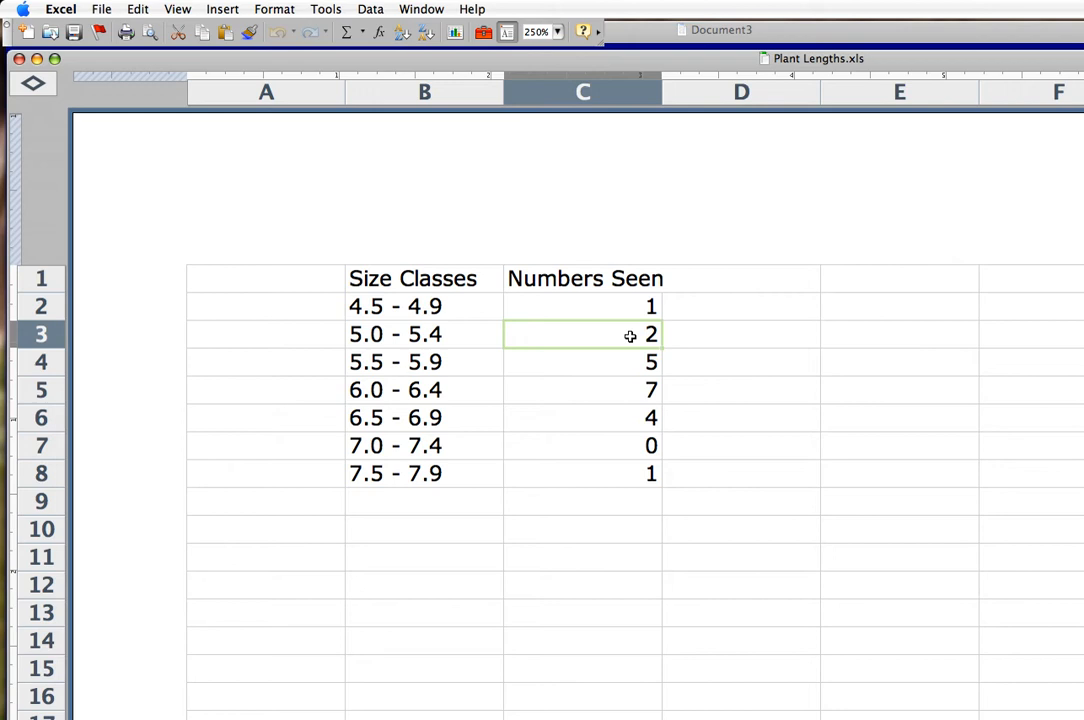
click(417, 278)
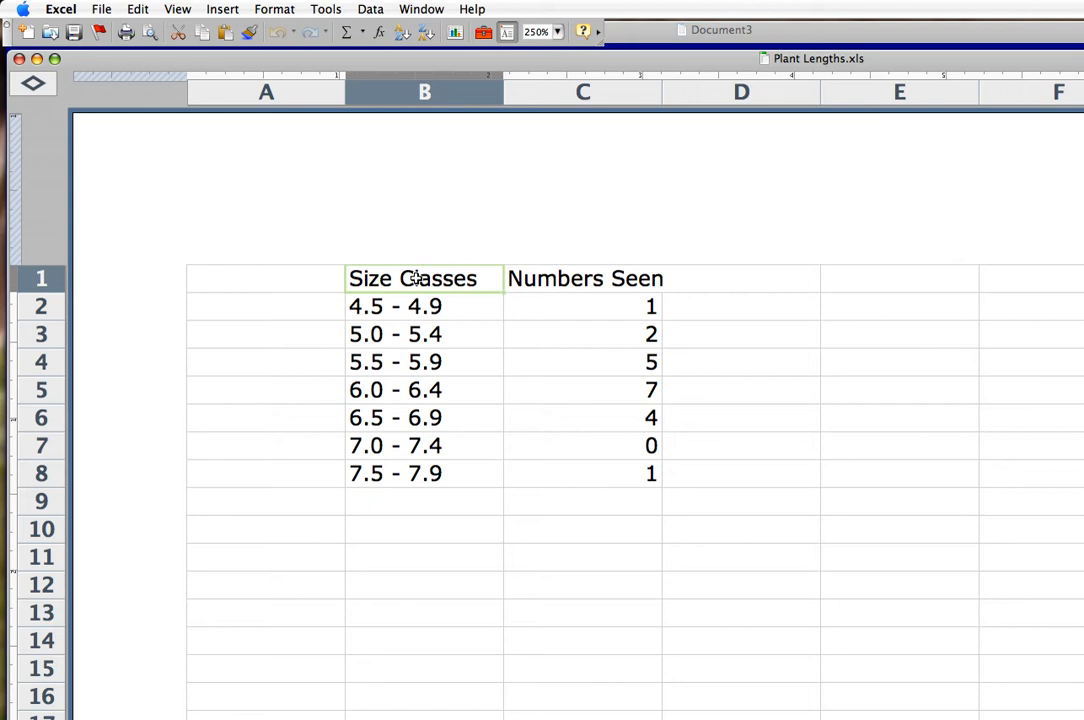
Step: Start a Clustered Column chart from the data in B1:C8 and preview its sample
drag(423, 278, 526, 478)
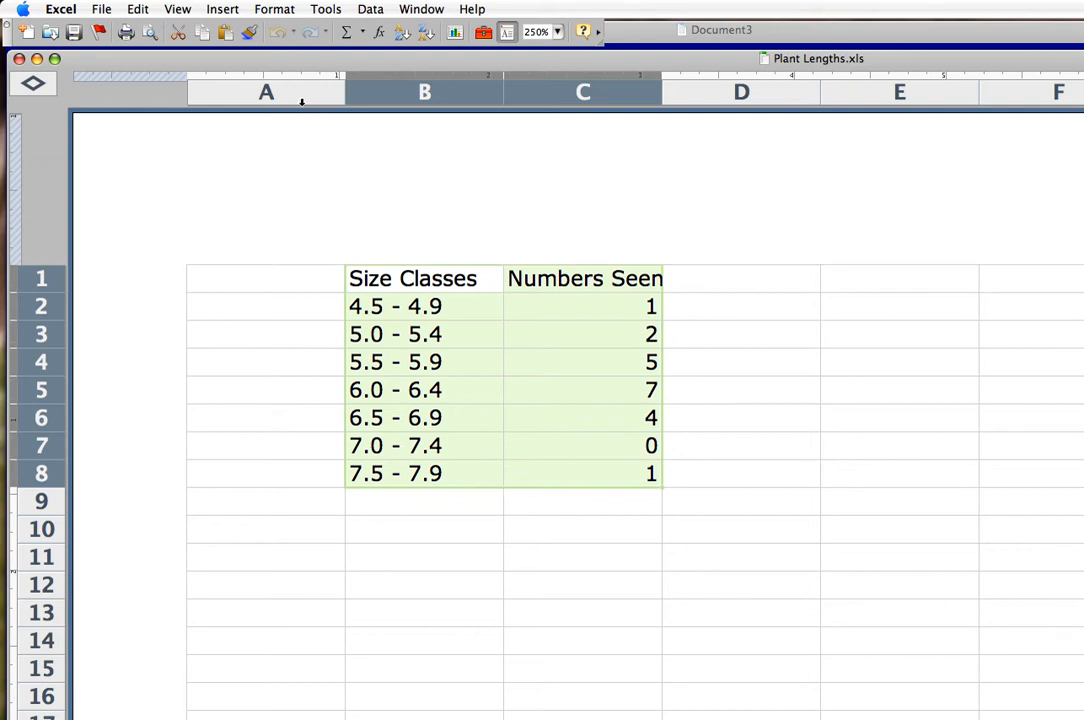
click(213, 11)
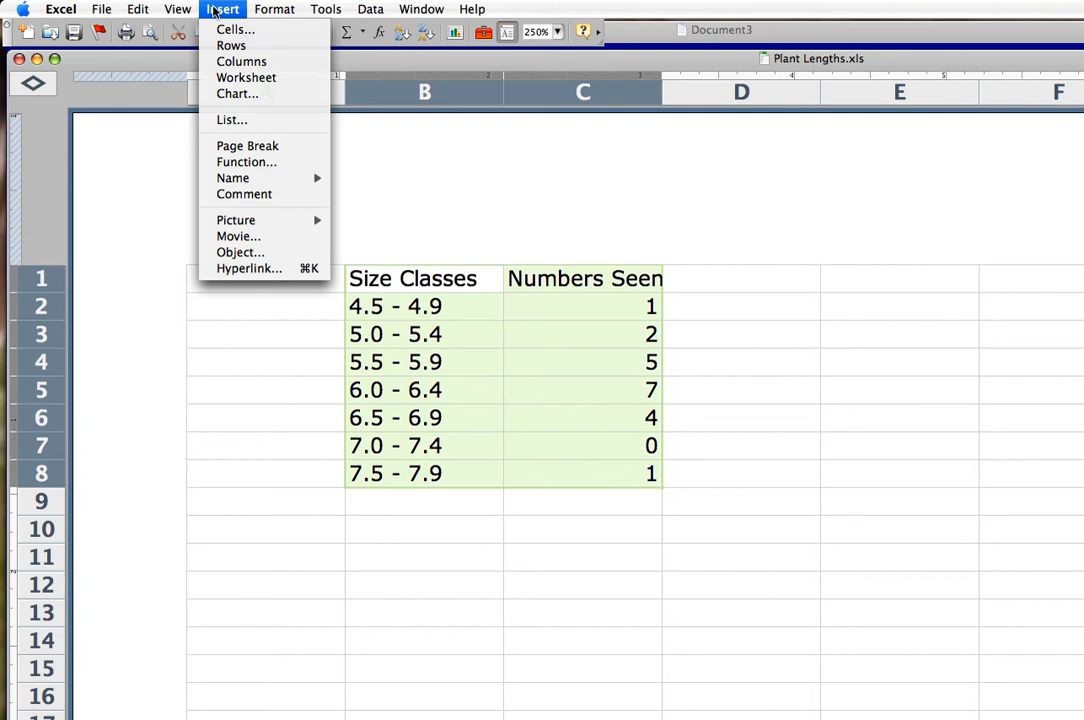
click(234, 93)
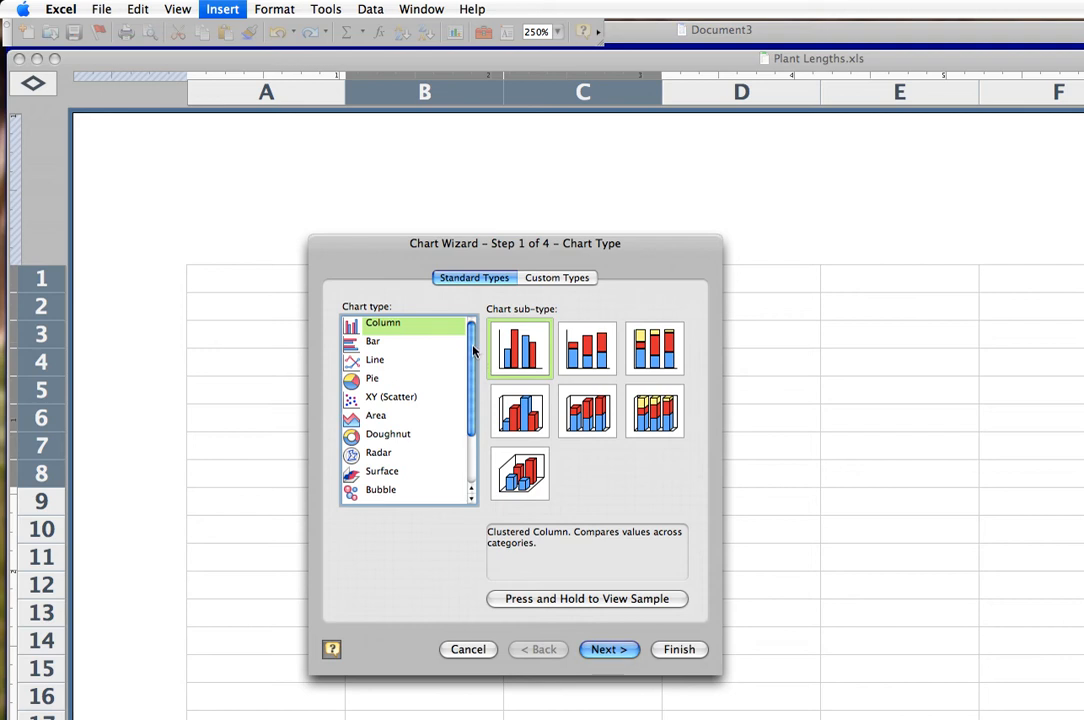
mouse_move(473, 350)
mouse_down()
mouse_move(460, 406)
mouse_move(472, 328)
mouse_up()
click(588, 601)
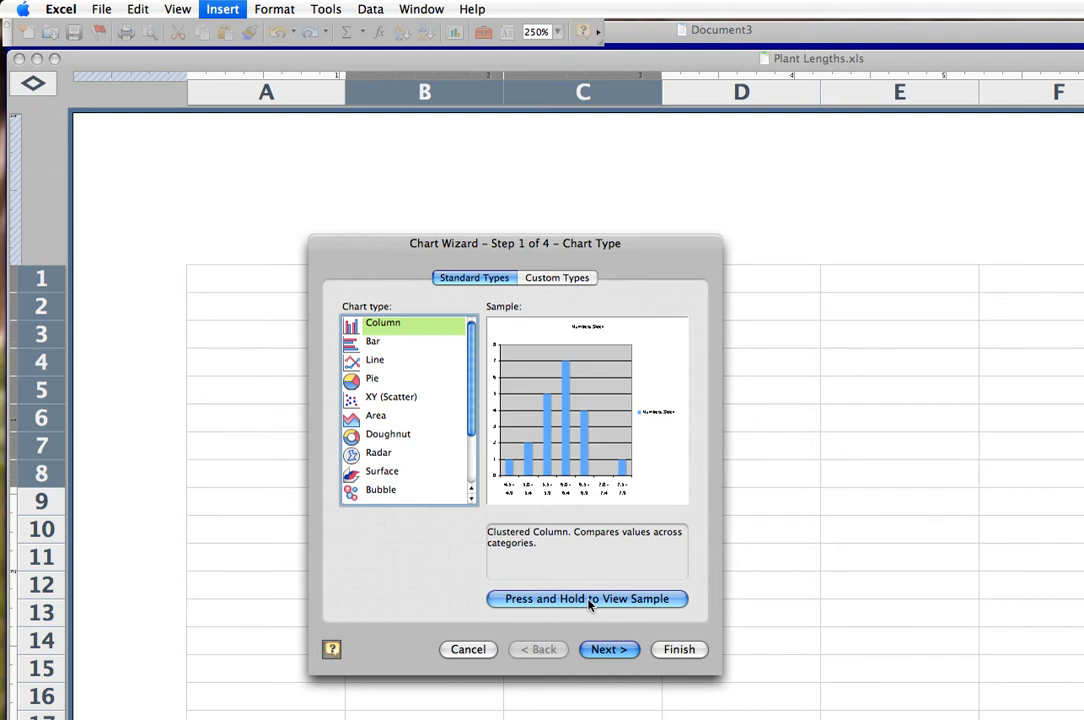
Step: Title the chart "Sizes of Pine-needles Observed", with "Sizes Classes (cm)" for the X axis and "Numbers Seen" for the Y axis
click(612, 649)
click(612, 649)
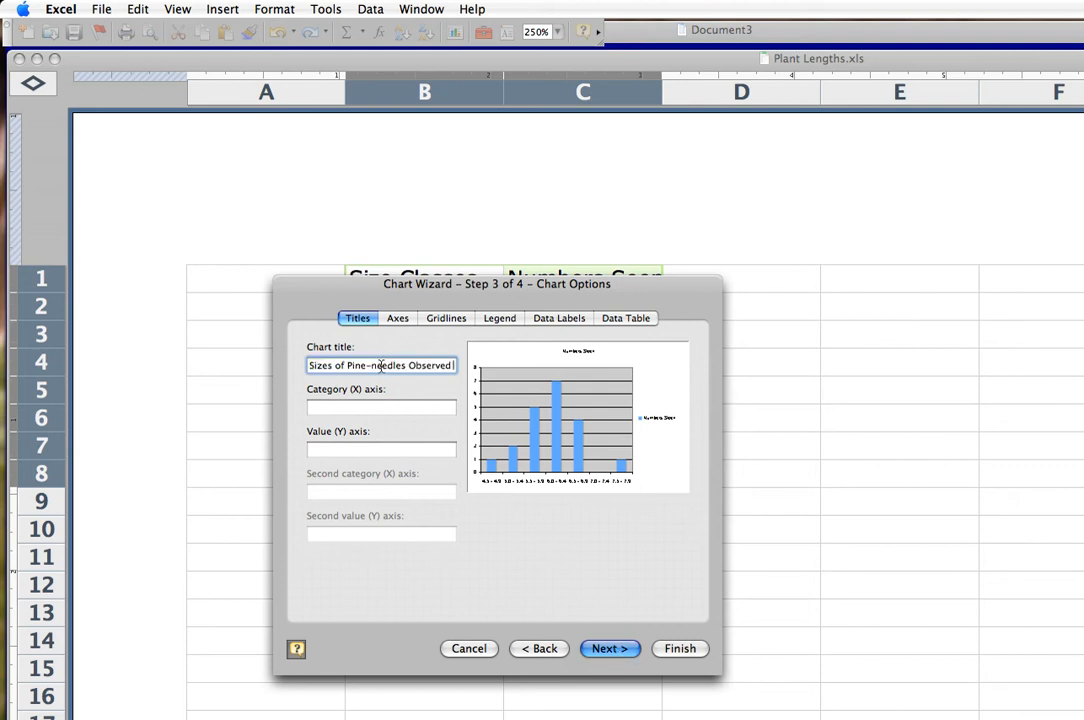
drag(381, 365, 311, 366)
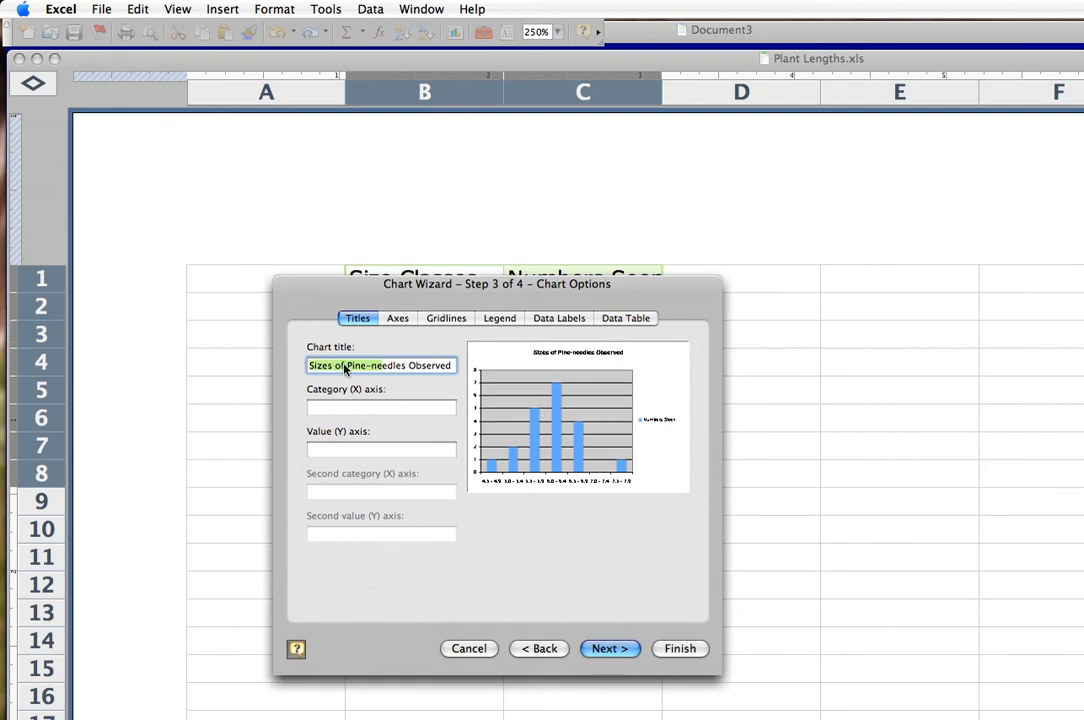
click(414, 368)
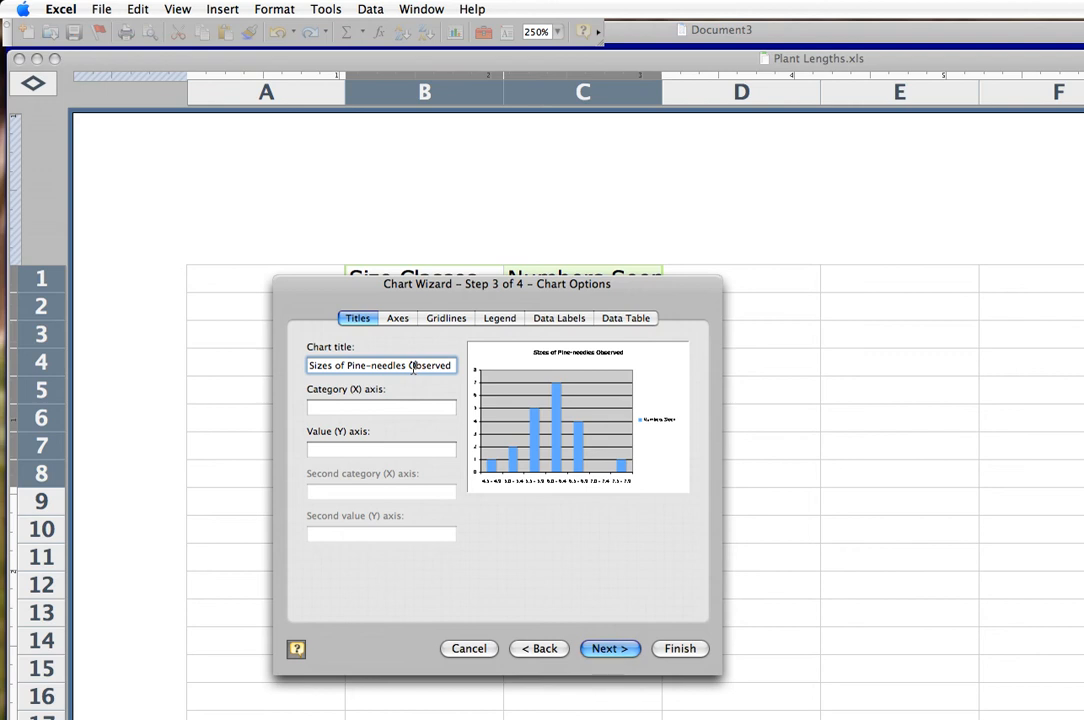
click(390, 405)
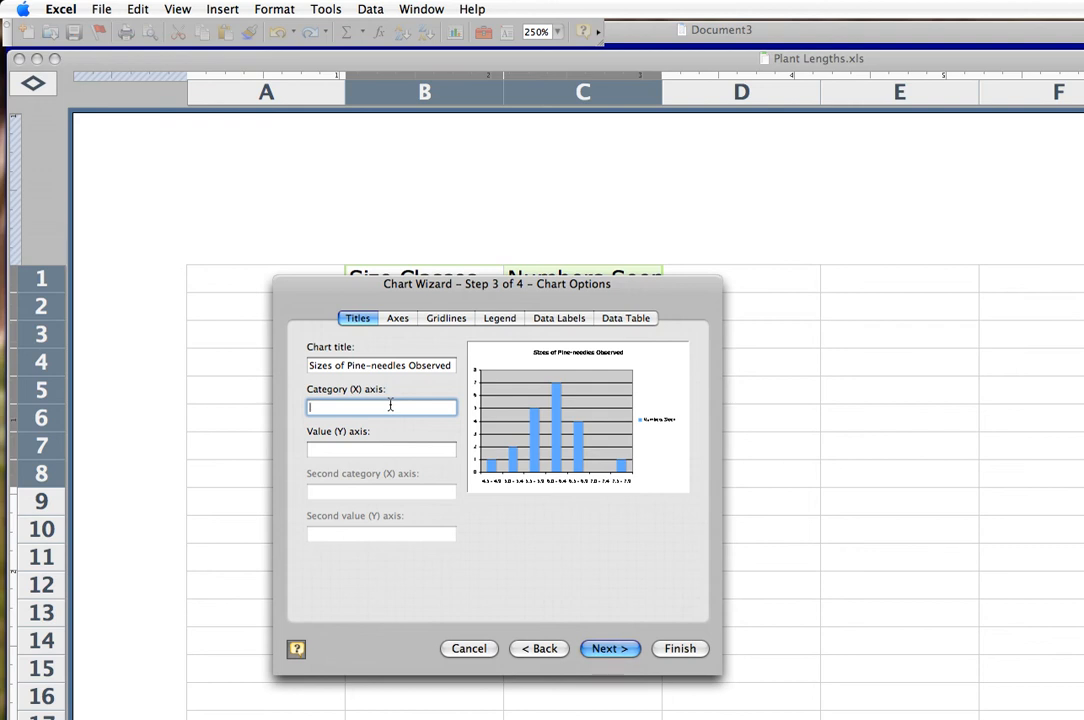
text(Sizes Classes (cm))
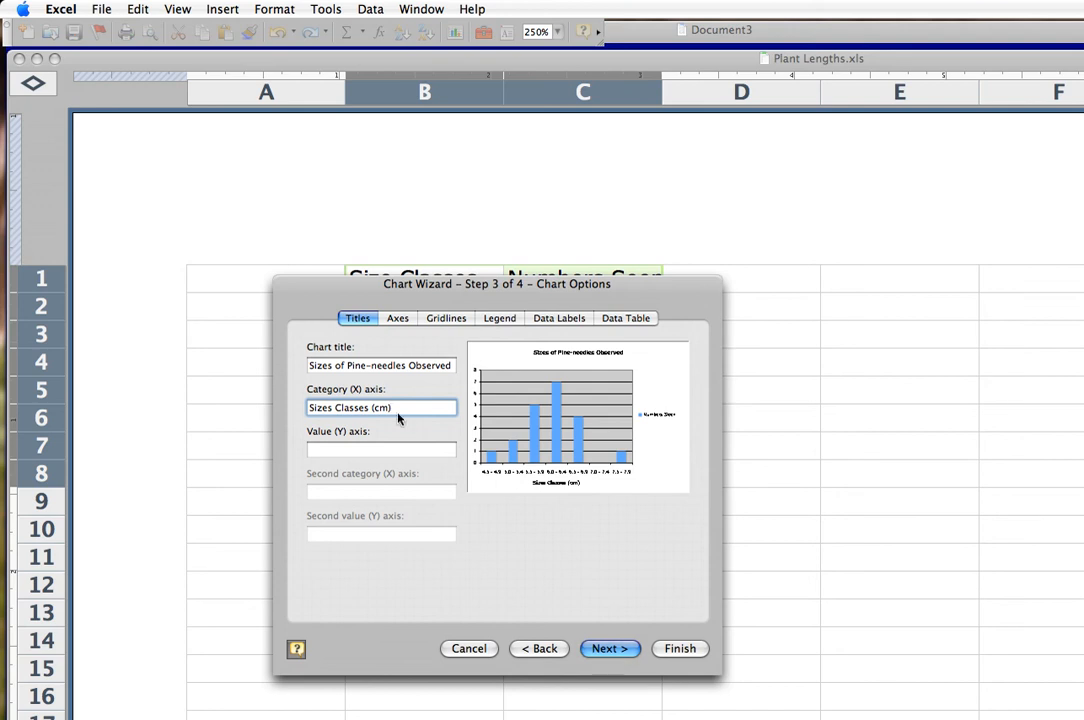
click(366, 450)
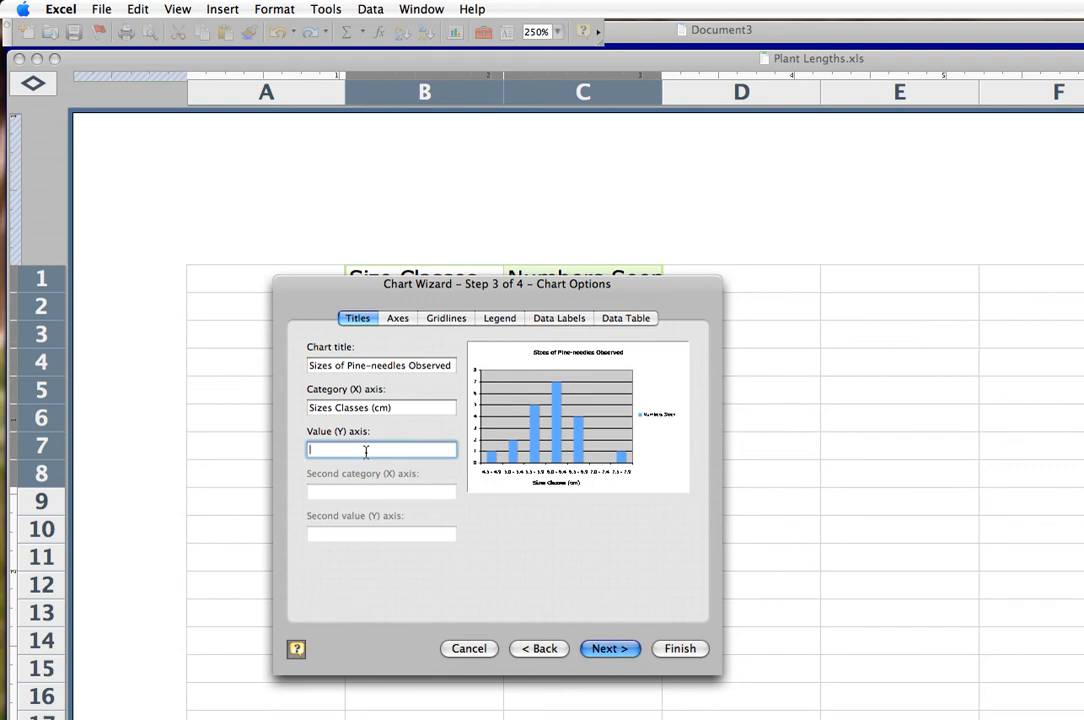
text(Numbers Seen)
click(409, 318)
click(448, 318)
click(498, 318)
click(555, 318)
click(607, 318)
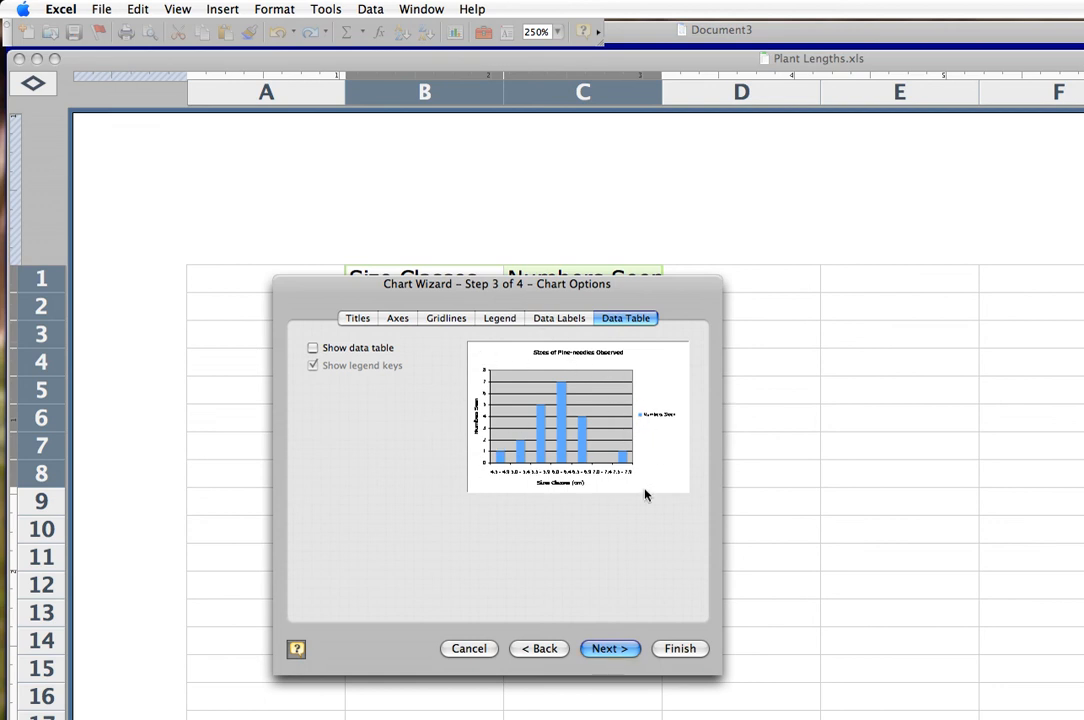
click(398, 318)
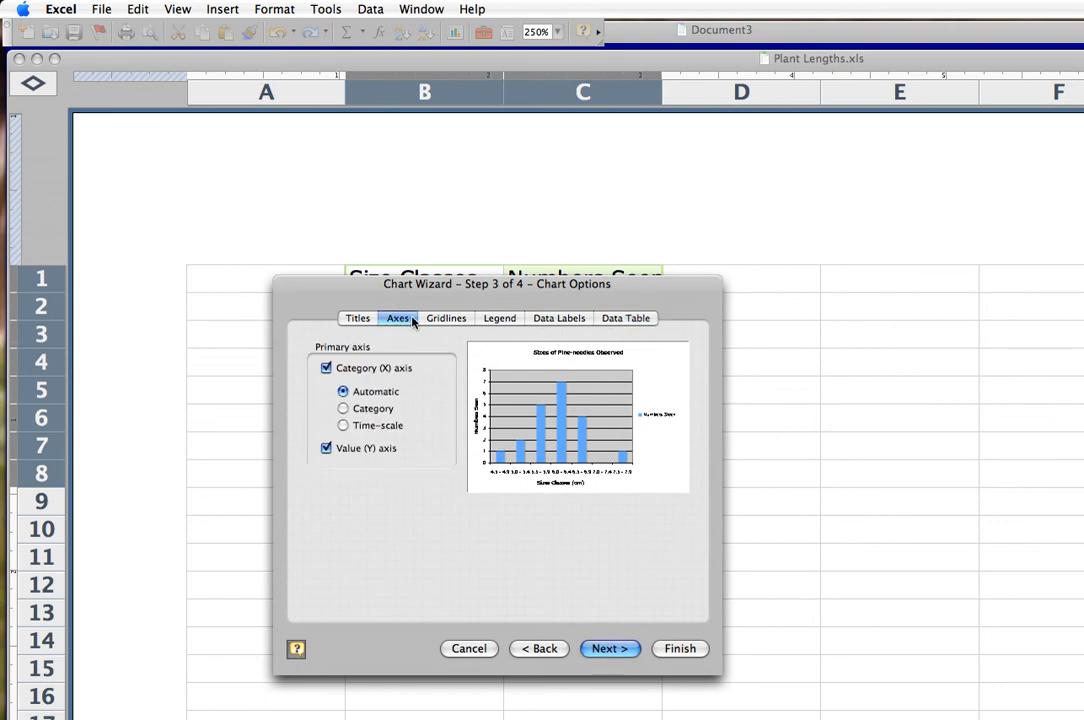
Step: Turn on the category (X) axis major gridlines, hide the legend, and finish creating the chart
click(466, 320)
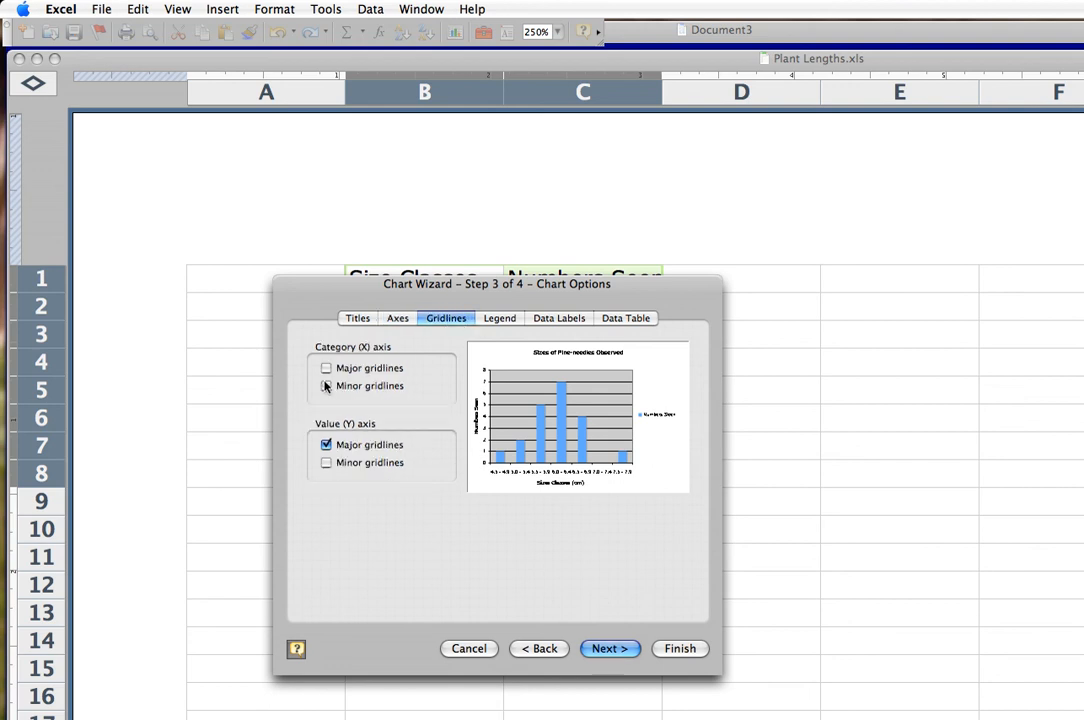
click(327, 368)
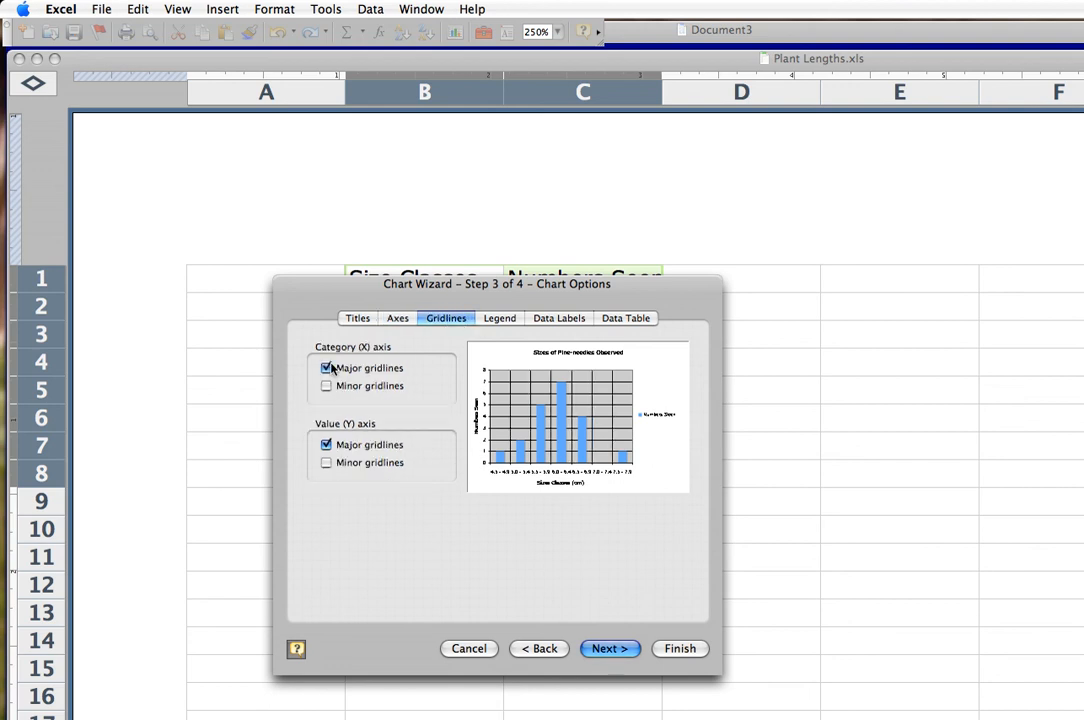
click(503, 318)
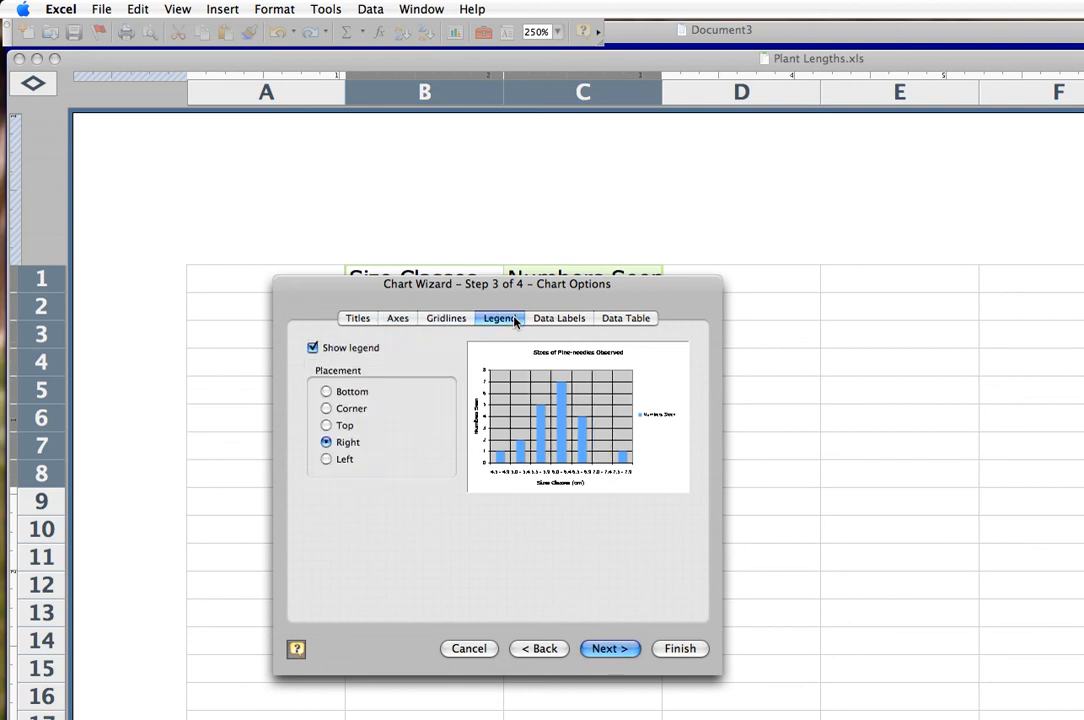
click(313, 349)
click(313, 349)
click(313, 349)
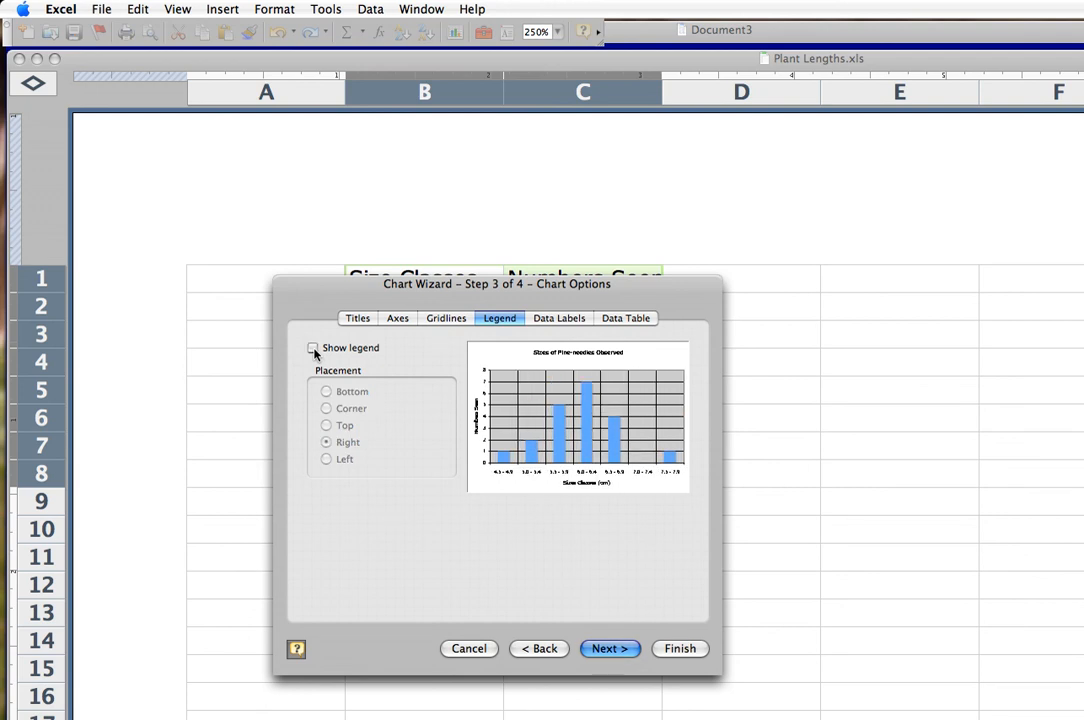
click(690, 649)
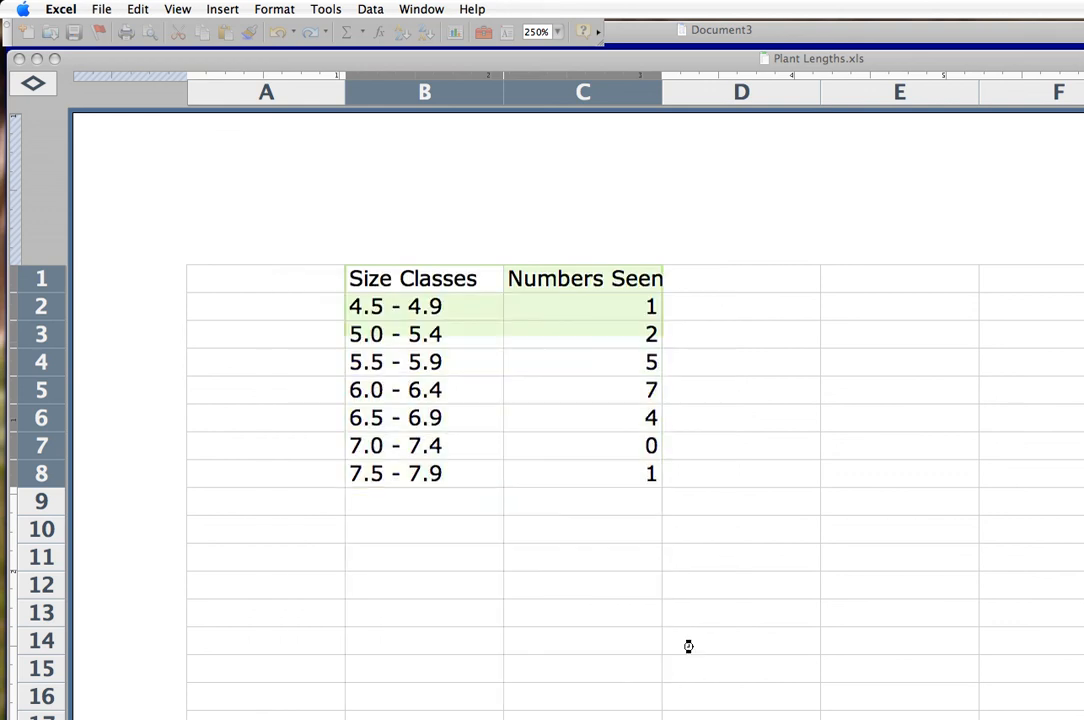
Step: Move the chart up to row 1 and reduce its height so that it ends at row 16
drag(688, 348, 636, 215)
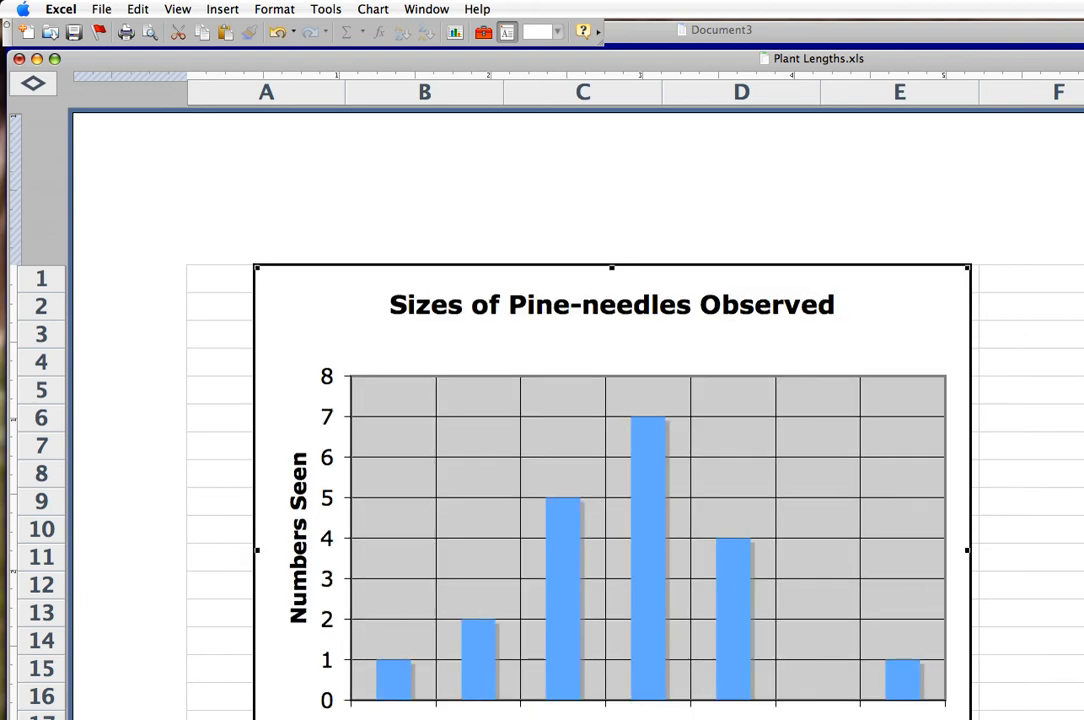
drag(640, 719, 653, 698)
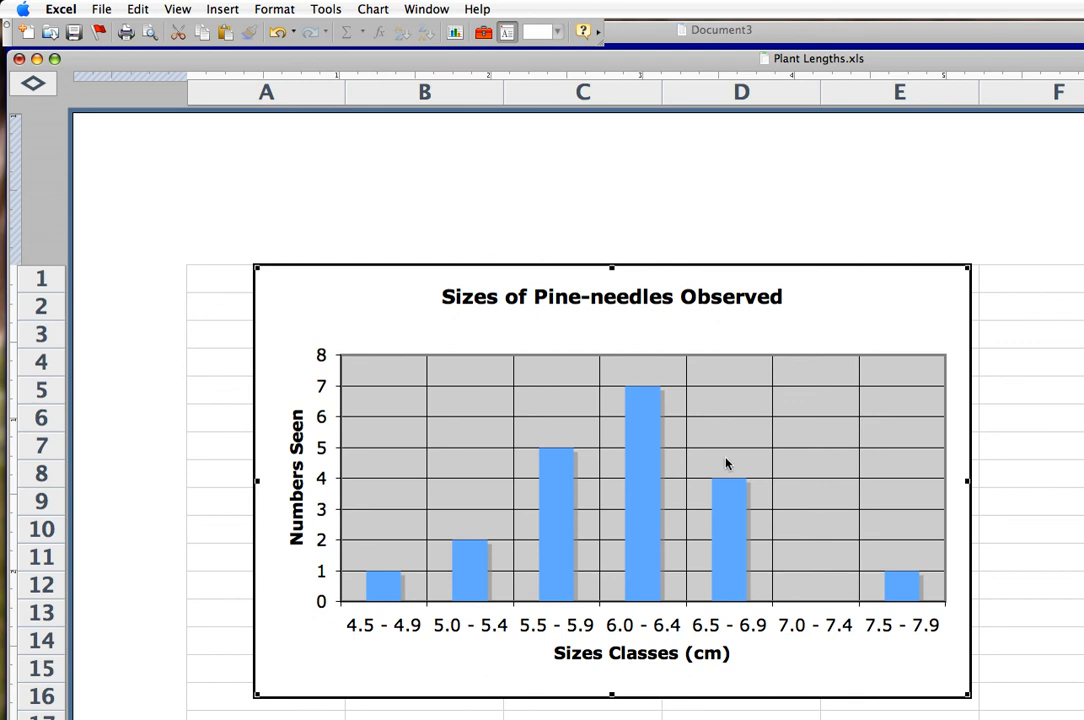
Step: Paste a copy of the pine-needle chart into Document3 in Word and scale it down slightly, keeping its proportions
right_click(743, 344)
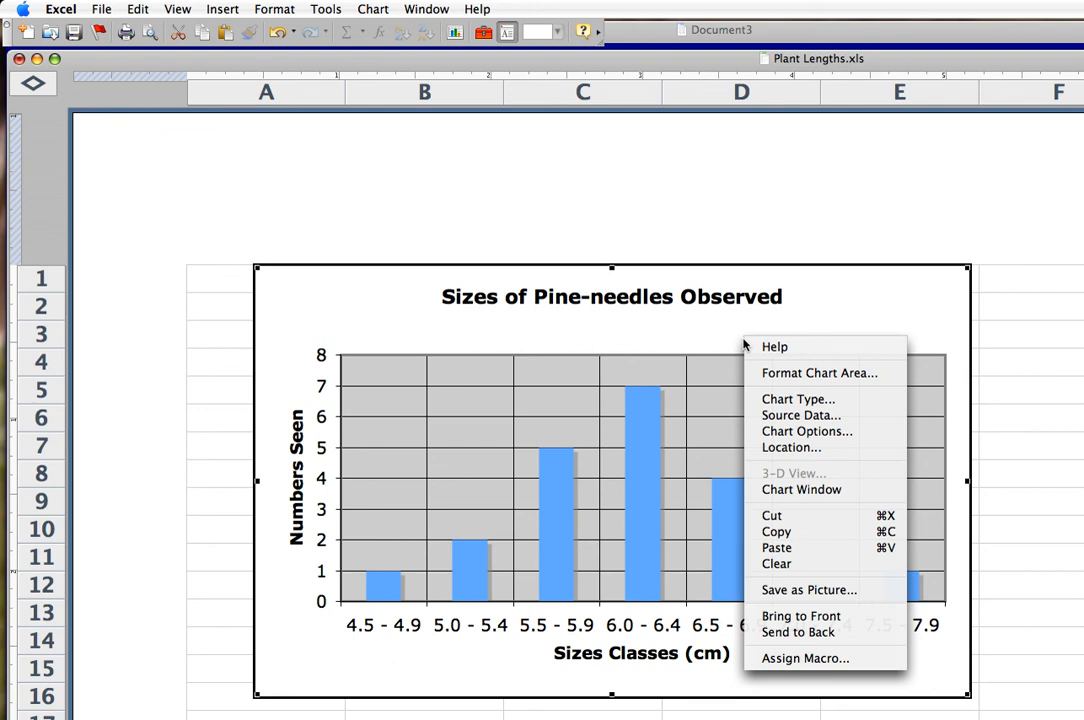
click(819, 540)
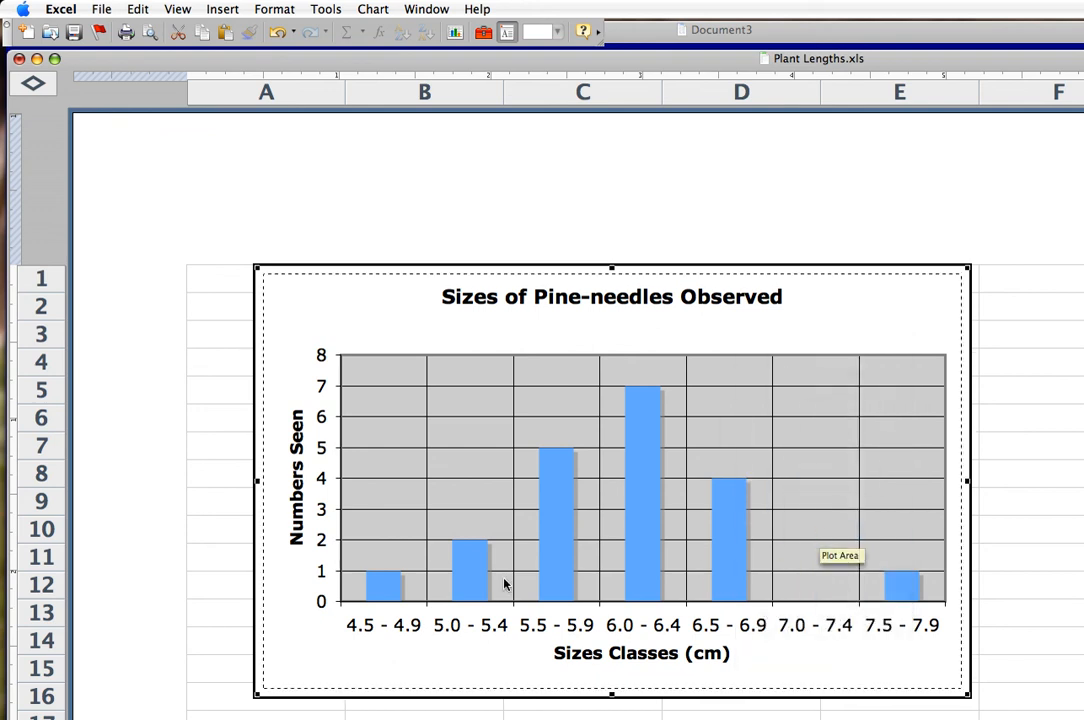
mouse_move(3, 620)
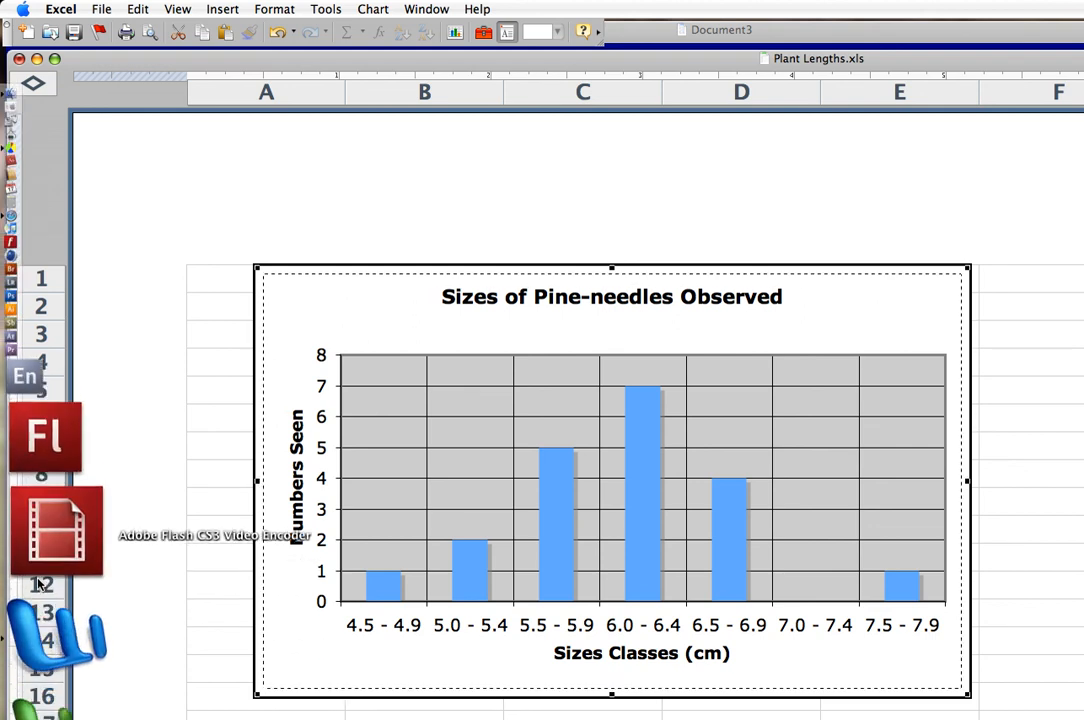
click(38, 594)
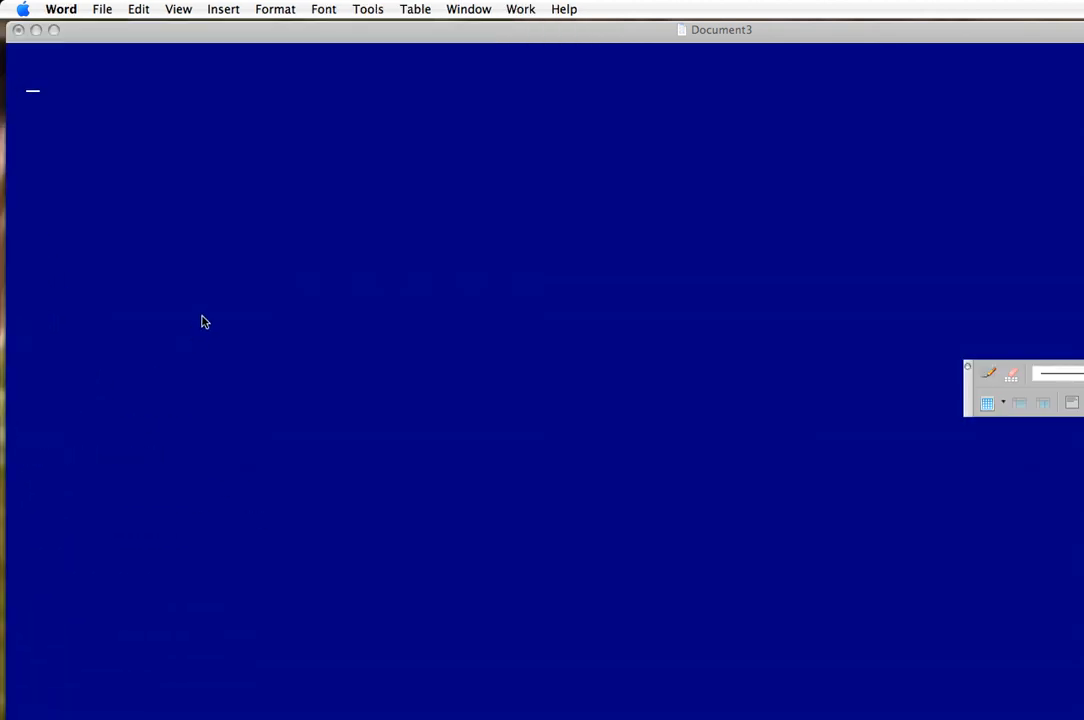
right_click(229, 257)
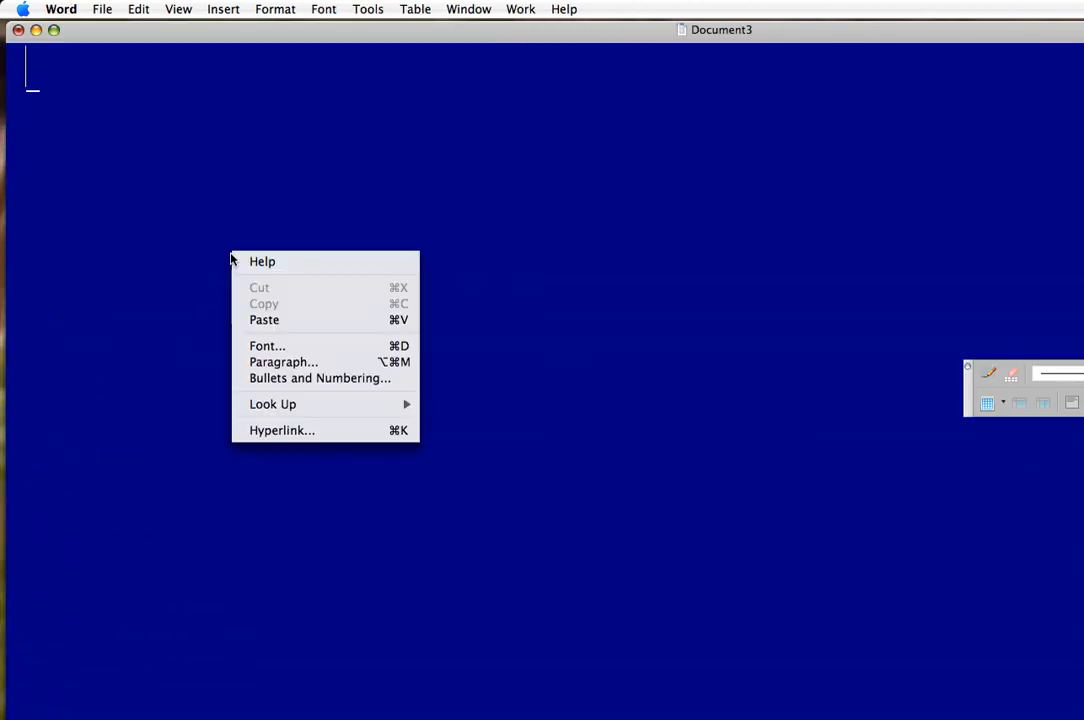
click(283, 319)
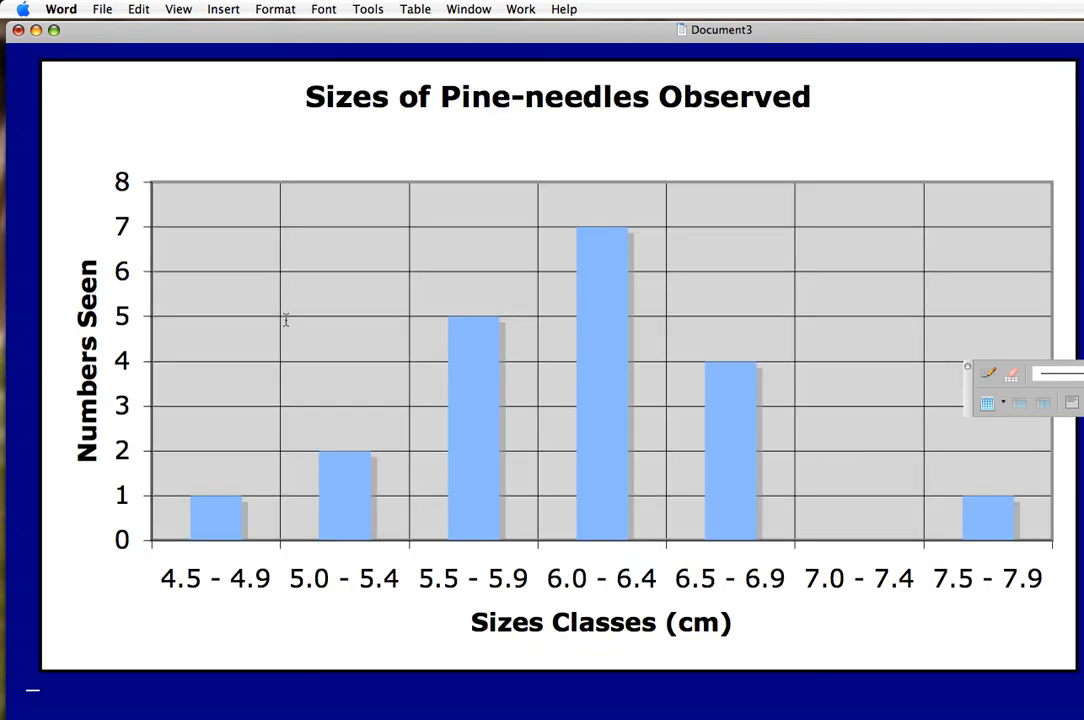
click(629, 462)
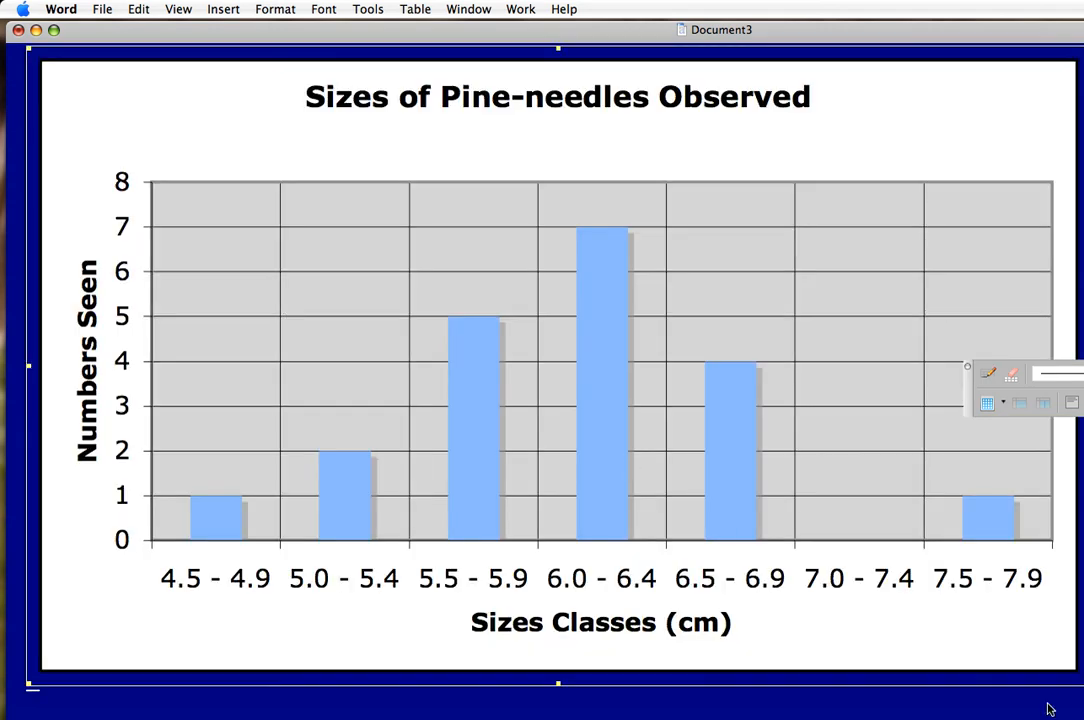
drag(1080, 682, 990, 624)
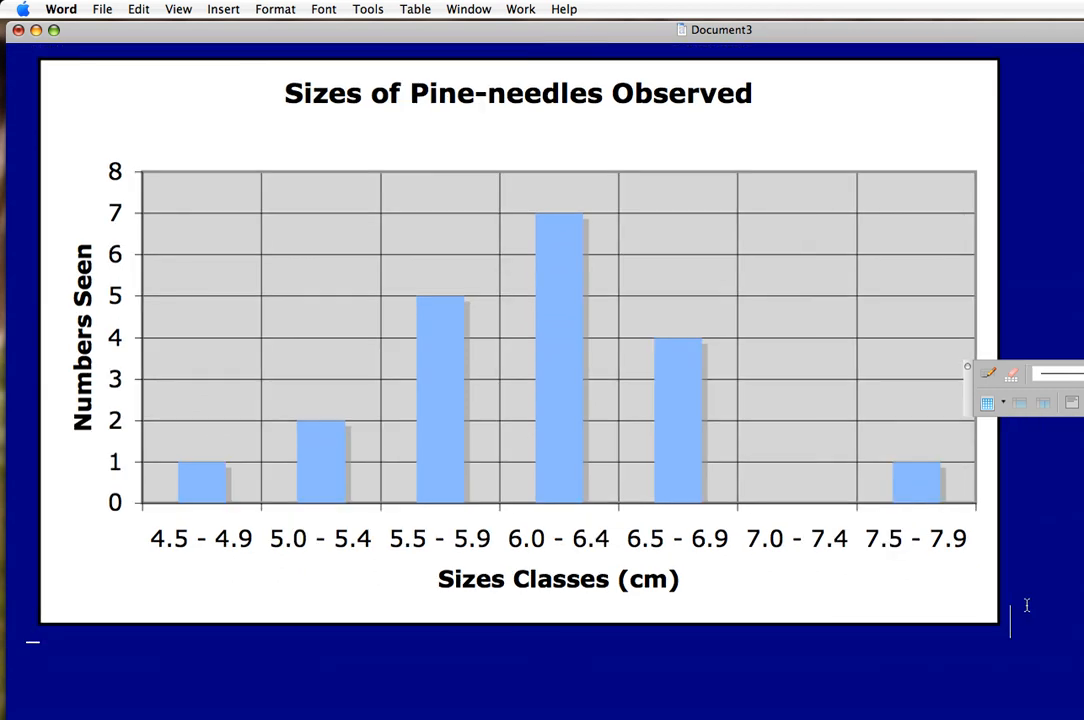